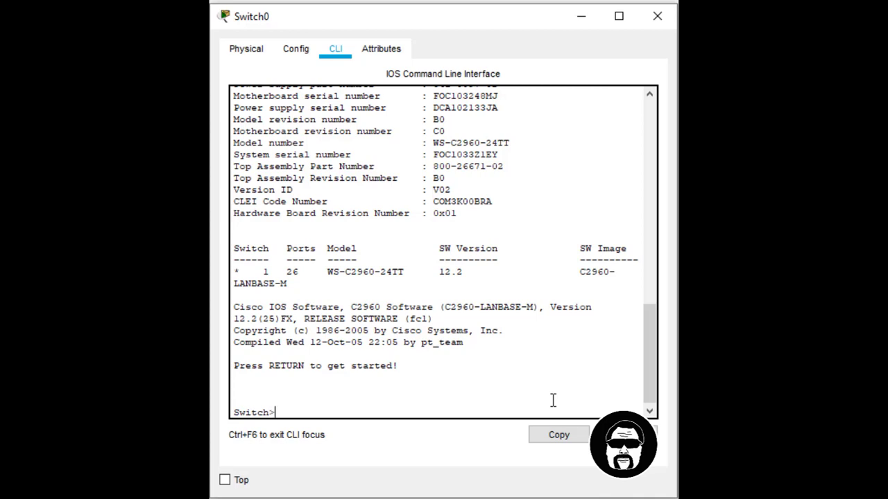
# - Enter 'enable' at Switch0's user prompt to reach the Switch# privileged prompt
pyautogui.press('Return')
pyautogui.write('e')
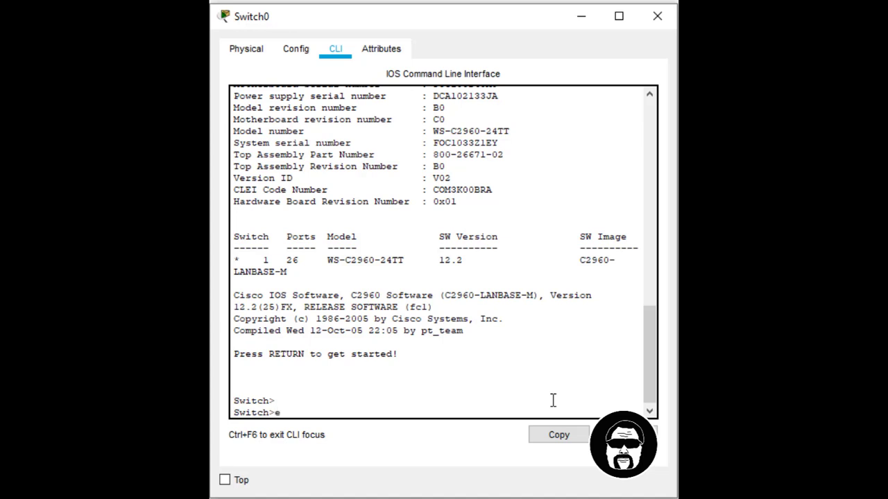
pyautogui.write('nable')
pyautogui.press('Return')
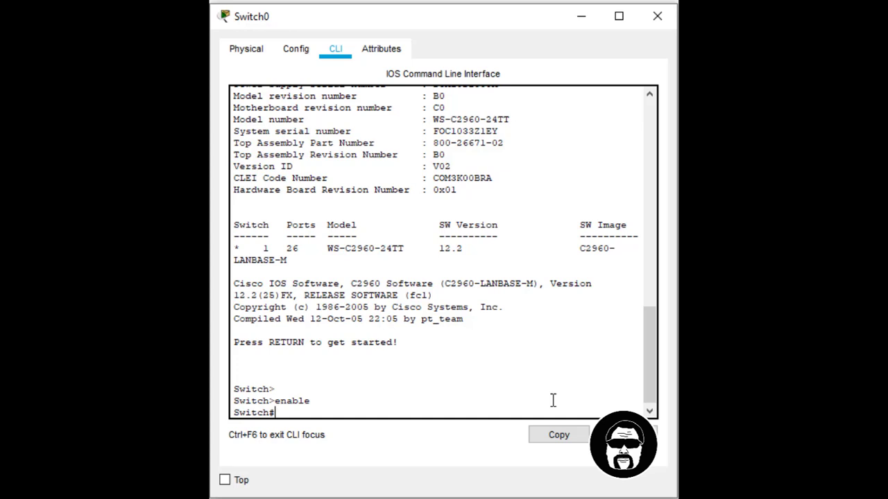
# - Run 'sh run' and page through the full running configuration to its end line
pyautogui.write('sh')
pyautogui.write(' run')
pyautogui.press('Return')
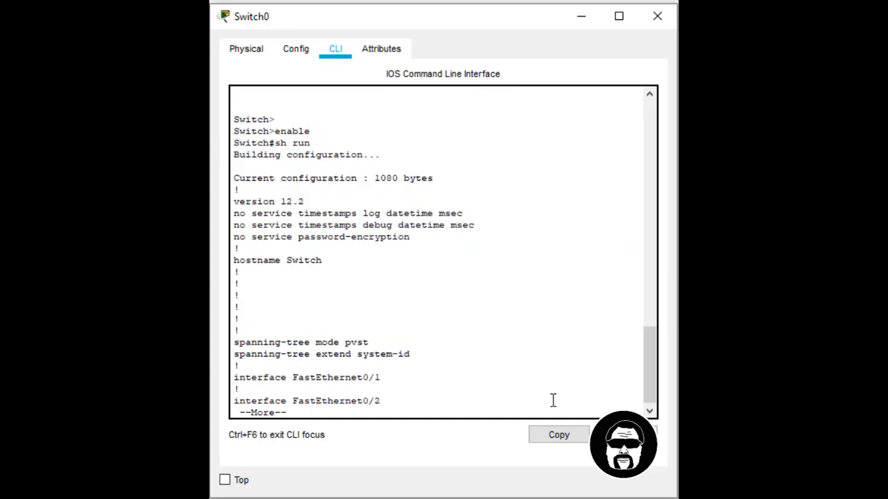
pyautogui.press('Return')
pyautogui.press('Return')
pyautogui.press('Return')
pyautogui.press('Return')
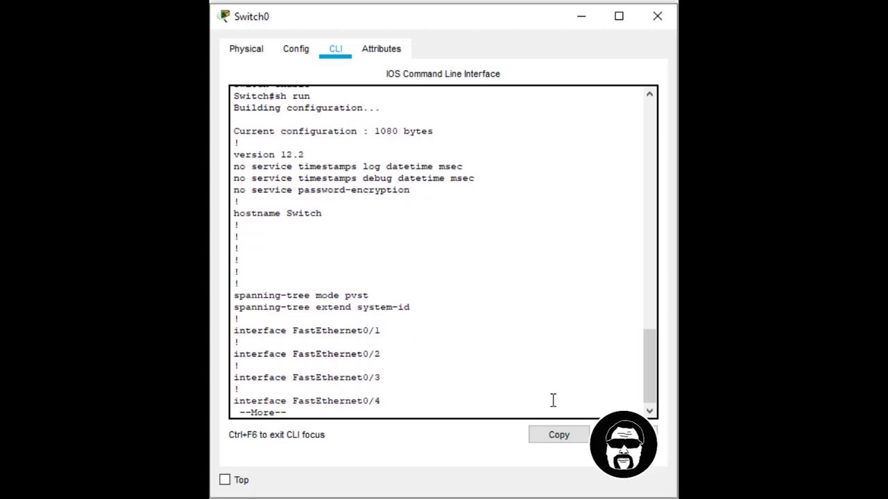
pyautogui.press('Return')
pyautogui.press('Return')
pyautogui.press('Return')
pyautogui.press('Return')
pyautogui.press('Return')
pyautogui.press('Return')
pyautogui.press('Return')
pyautogui.press('Return')
pyautogui.press('Return')
pyautogui.press('Return')
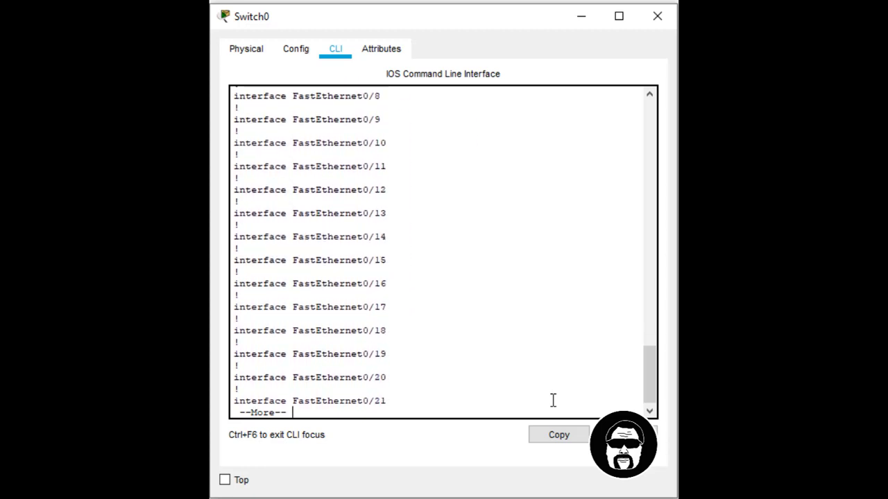
pyautogui.press('Return')
pyautogui.press('Return')
pyautogui.press('Return')
pyautogui.press('Return')
pyautogui.press('Return')
pyautogui.press('Return')
pyautogui.press('Return')
pyautogui.press('Return')
pyautogui.press('Return')
pyautogui.press('Return')
pyautogui.press('Return')
pyautogui.press('Return')
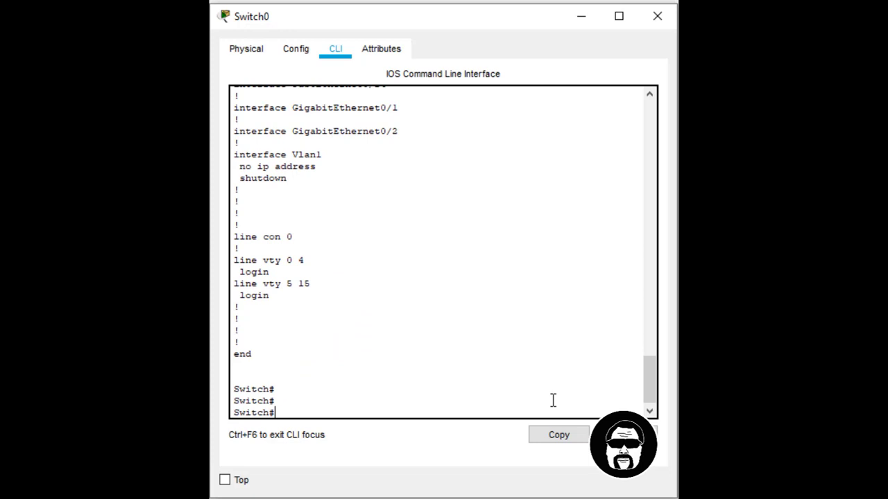
pyautogui.press('Return')
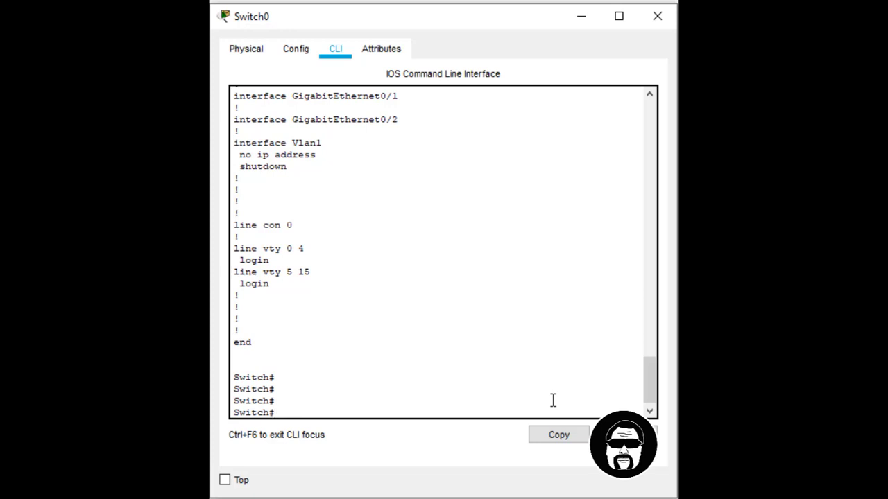
# - Exit to the Switch> prompt, where 'sh run' is rejected as invalid input
pyautogui.write('exit')
pyautogui.press('Return')
pyautogui.press('Return')
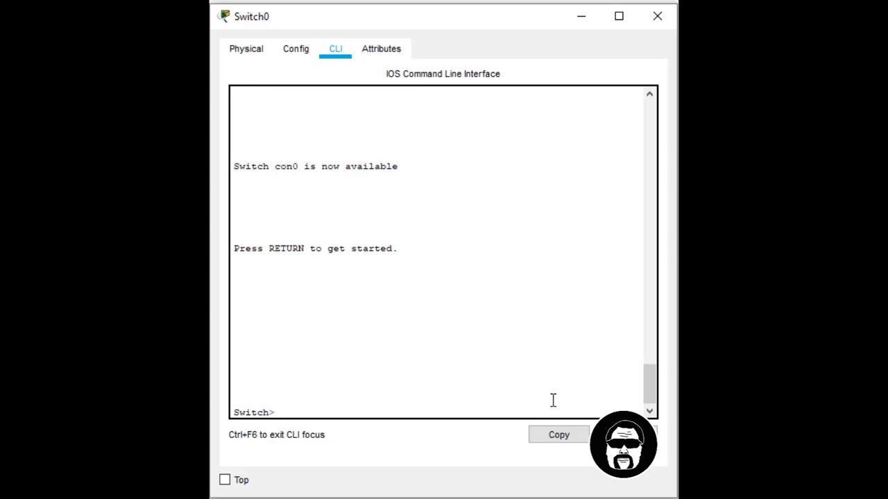
pyautogui.write('sh')
pyautogui.write(' run')
pyautogui.press('Return')
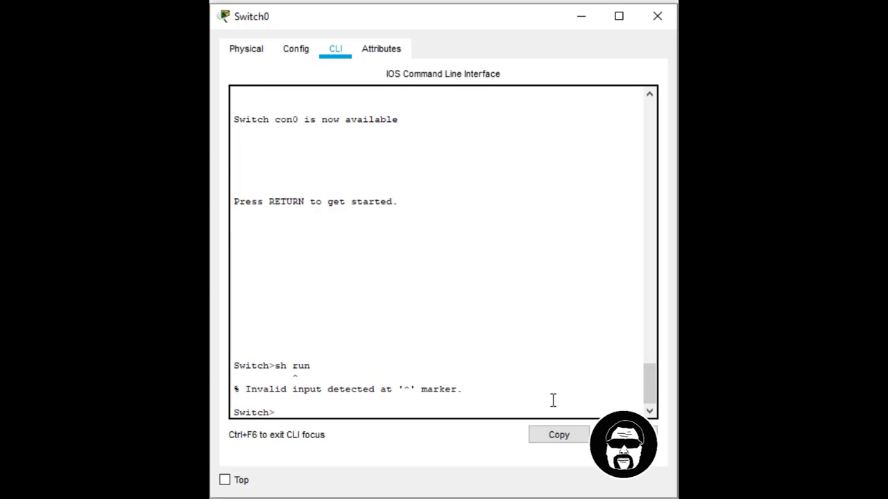
# - Re-enable to Switch#, start 'sh run' and abort it at --More--, then enter 'int fa0/1'
pyautogui.write('enable')
pyautogui.press('Return')
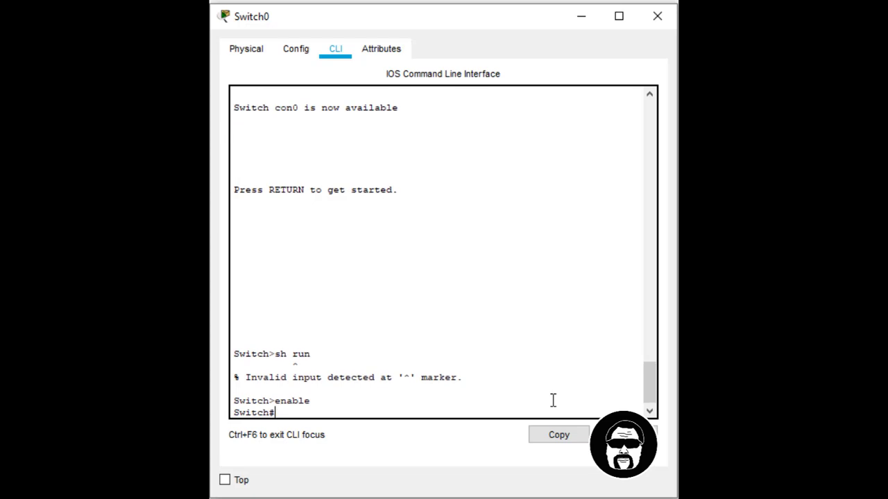
pyautogui.write('sh run')
pyautogui.press('Return')
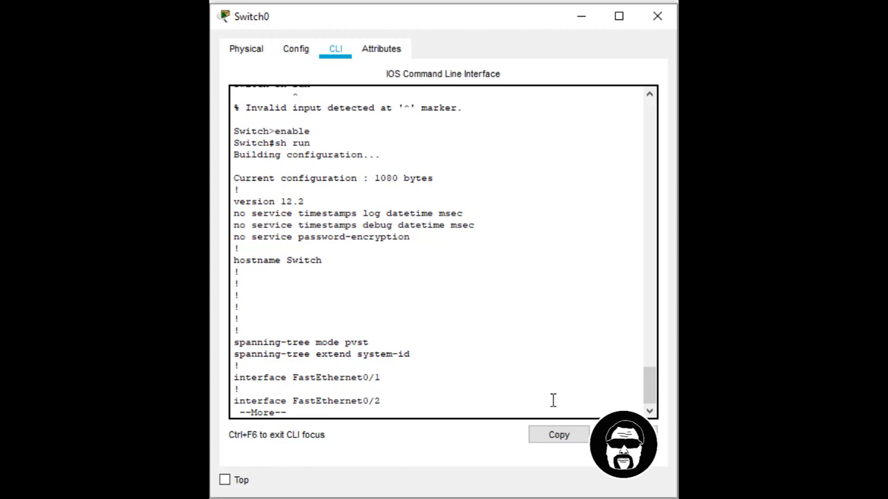
pyautogui.press('q')
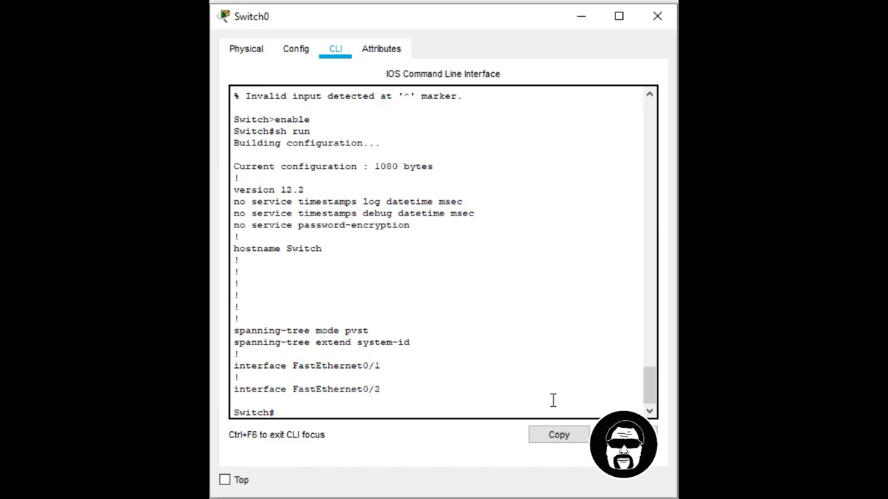
pyautogui.write('int')
pyautogui.write(' fa')
pyautogui.write('0/1')
# - Confirm 'int fa0/1' fails at Switch#, then enter global configuration with 'config t'
pyautogui.press('Return')
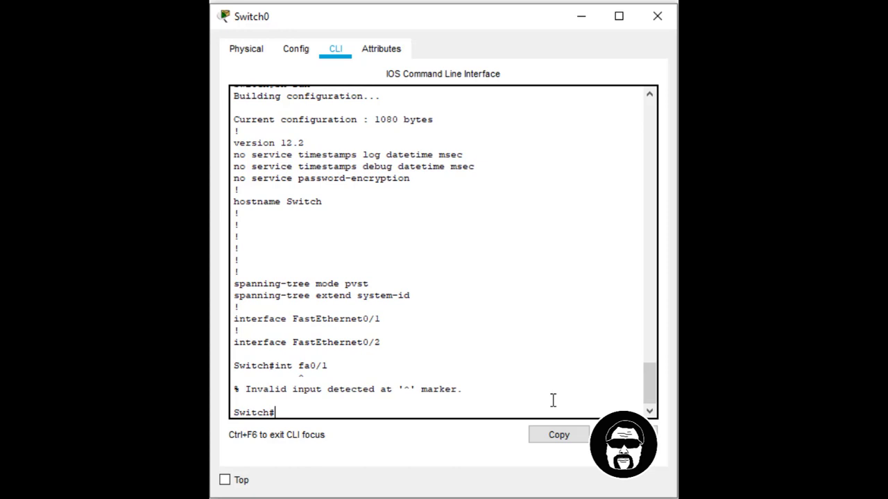
pyautogui.write('confi')
pyautogui.write('g')
pyautogui.write(' t')
pyautogui.press('Return')
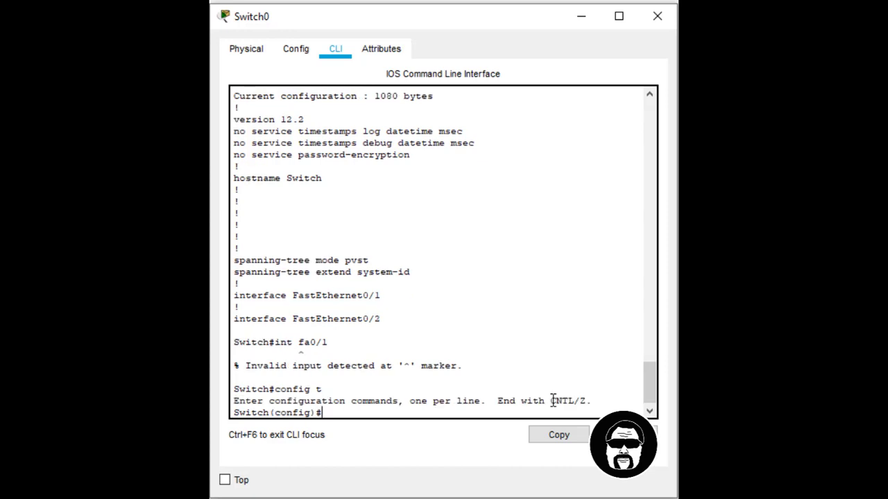
# - Enter FastEthernet0/1 interface configuration, then 'end' back to Switch#
pyautogui.write('in')
pyautogui.write('t')
pyautogui.write('fa0/')
pyautogui.write('1')
pyautogui.press('Return')
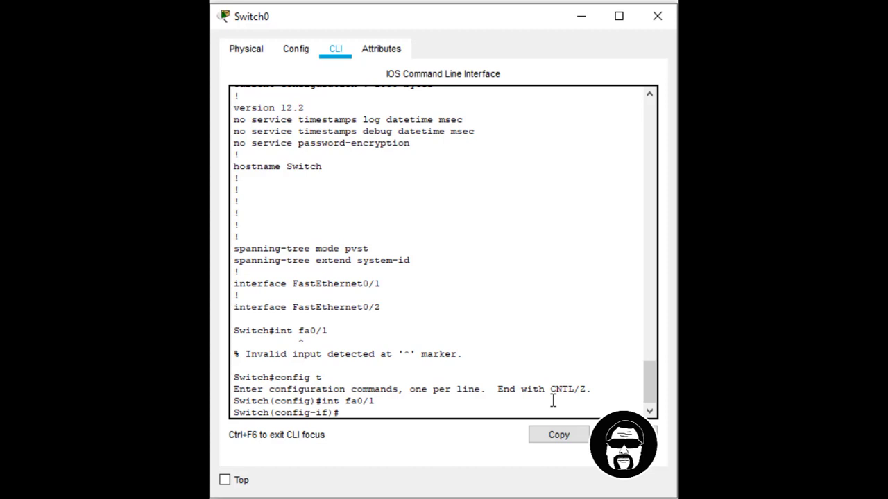
pyautogui.write('e')
pyautogui.write('nd')
pyautogui.press('Return')
pyautogui.press('Return')
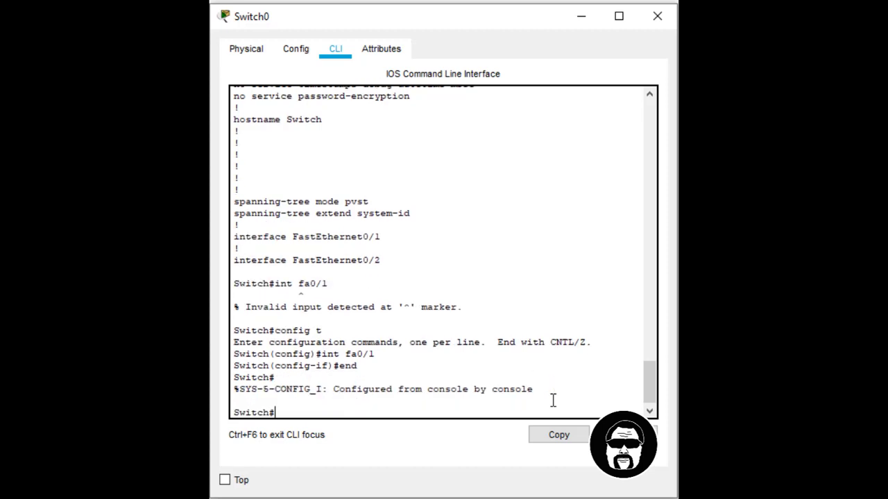
# - Enter 'exit' at Switch# to end Switch0's console session
pyautogui.write('e')
pyautogui.write('xit')
pyautogui.press('Return')
pyautogui.press('Return')
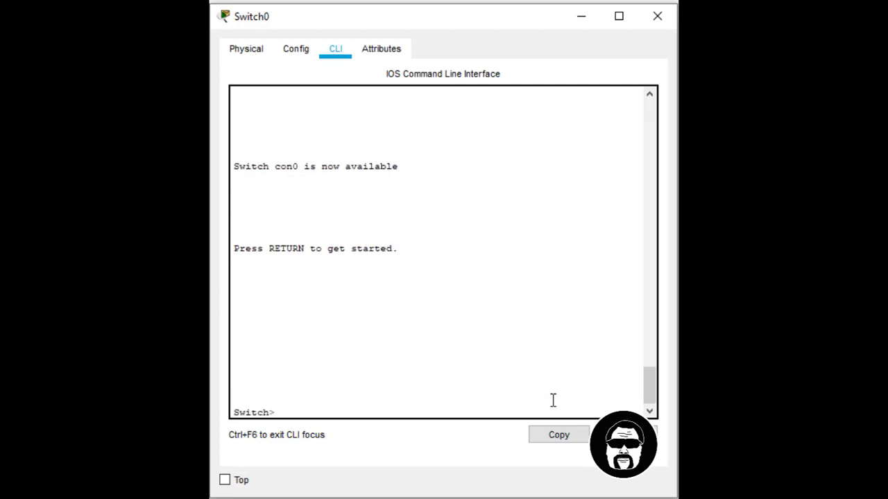